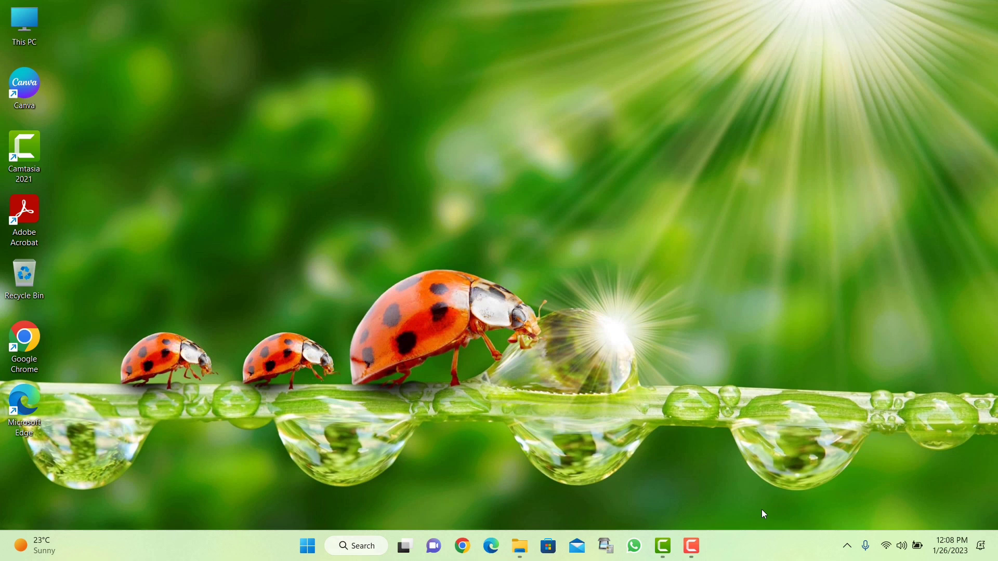
# Step: Try to open Control Panel from the recent Windows searches and dismiss the resulting message
pyautogui.click(352, 547)
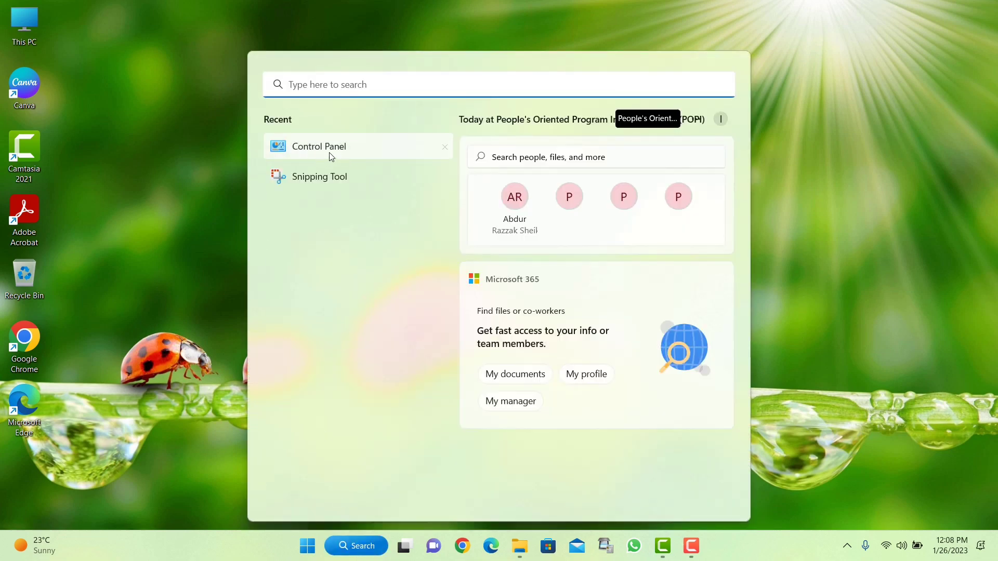
pyautogui.click(330, 154)
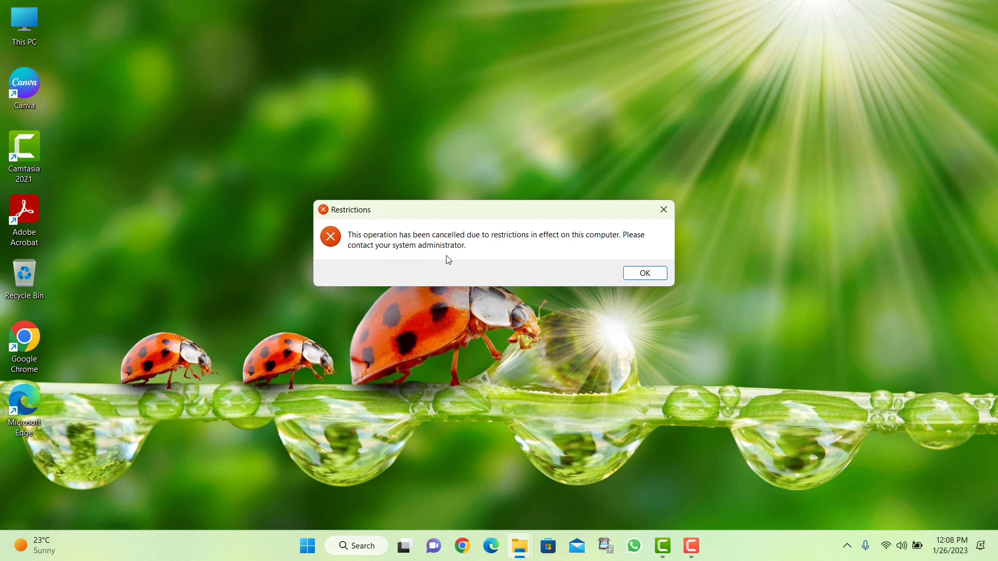
pyautogui.click(647, 275)
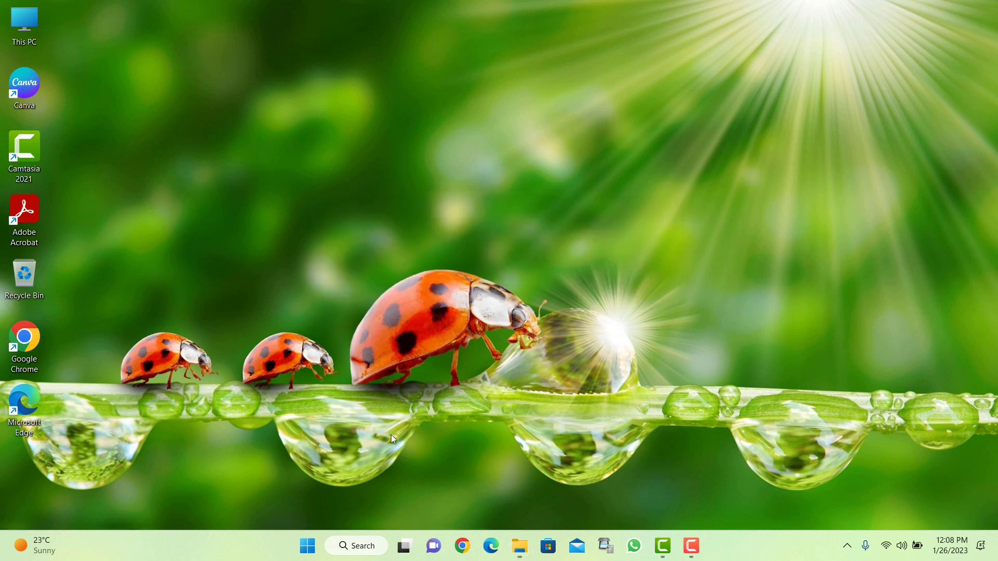
# Step: Search Windows for "cont", try to open the Control Panel app from the results, and dismiss the message
pyautogui.click(357, 550)
pyautogui.write('cont')
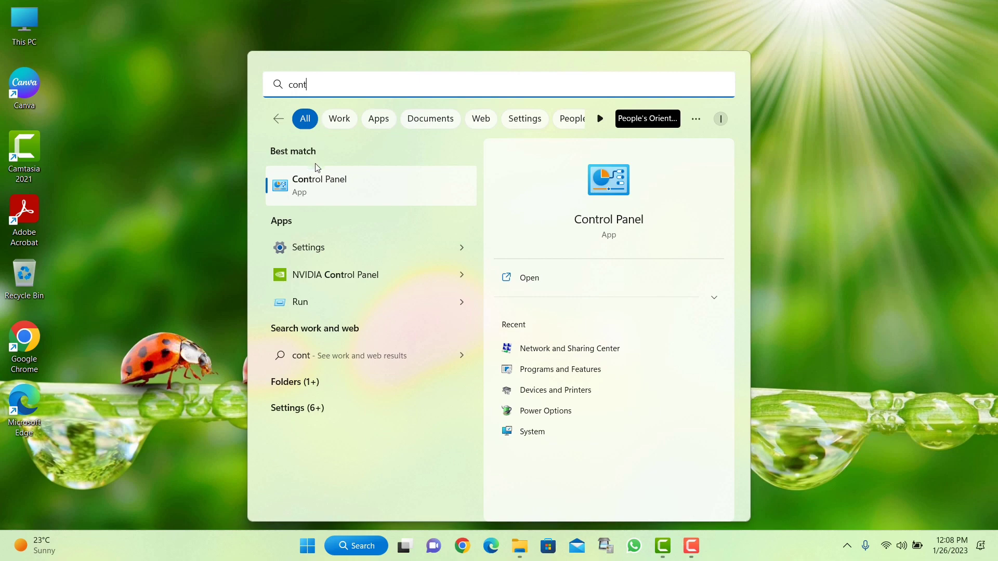
pyautogui.click(318, 183)
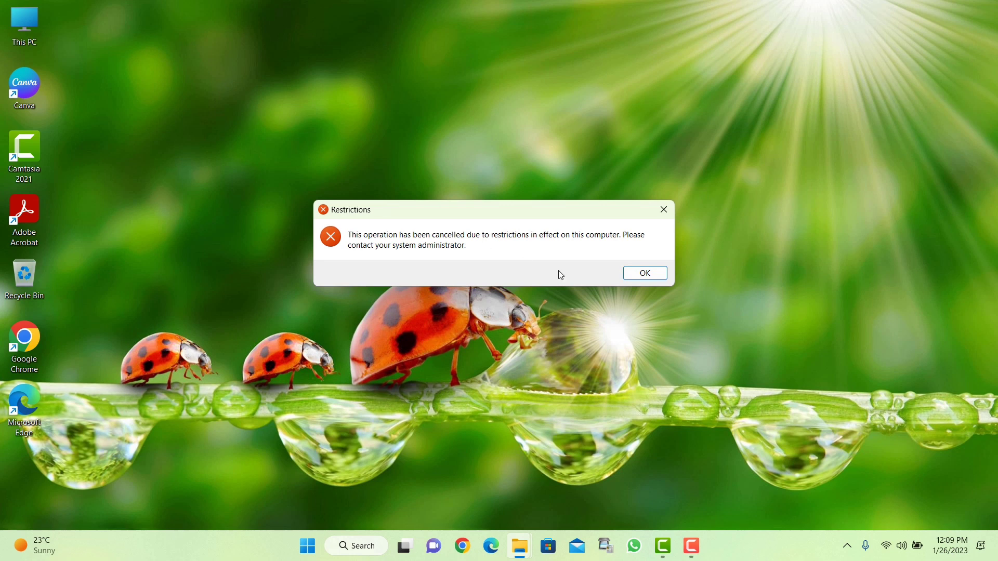
pyautogui.click(638, 276)
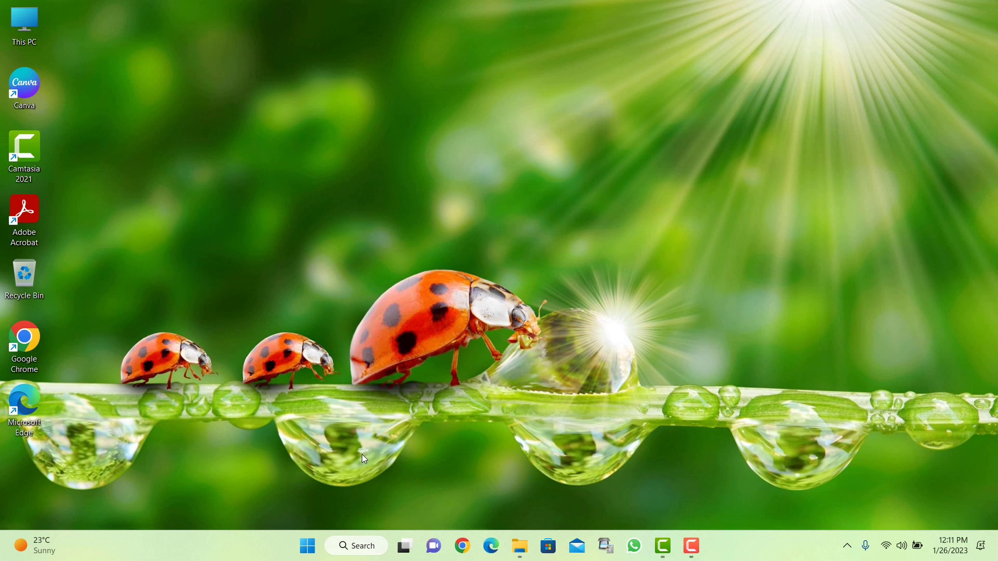
pyautogui.press('super+r')
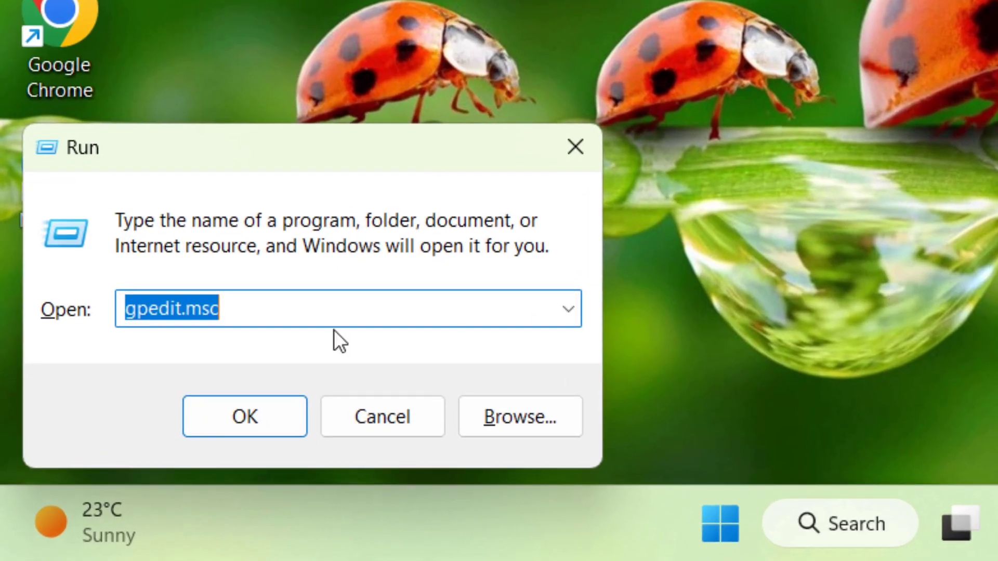
pyautogui.click(303, 308)
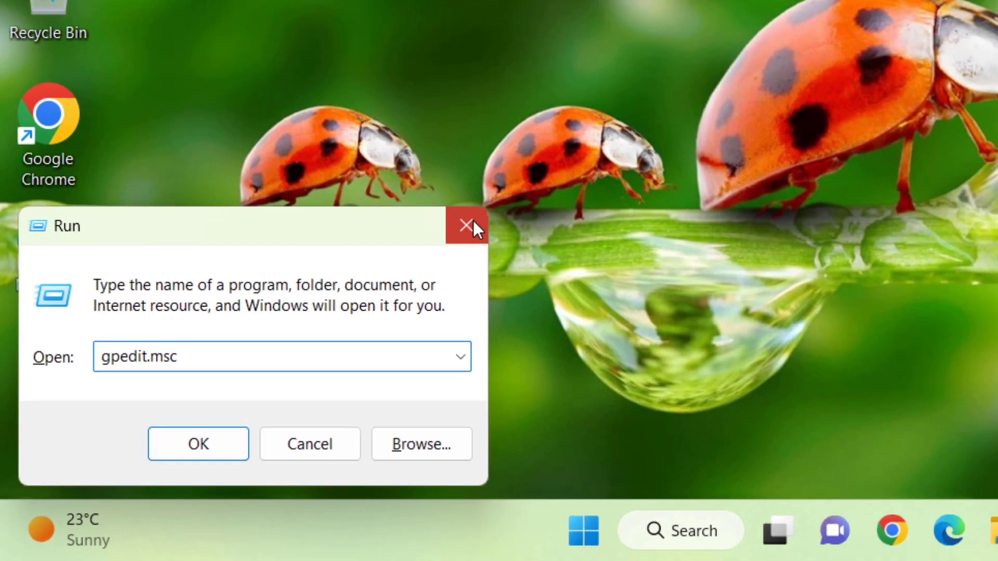
pyautogui.click(595, 134)
pyautogui.click(353, 548)
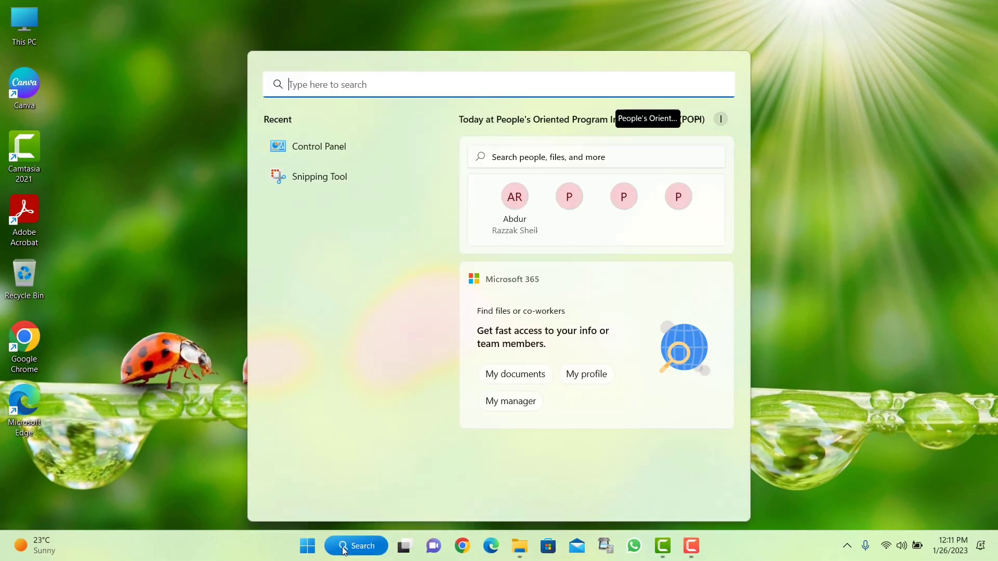
pyautogui.write('r')
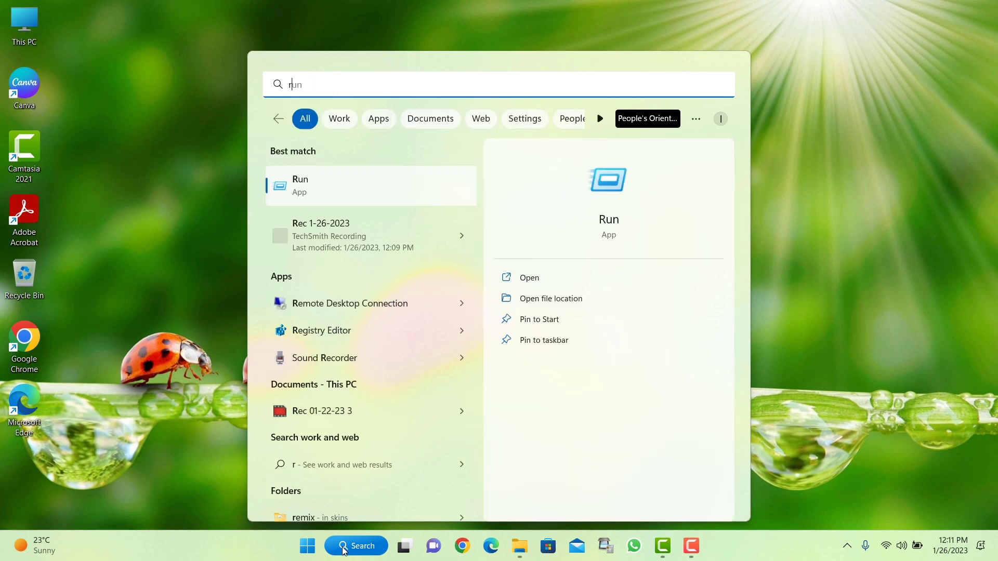
pyautogui.write('un')
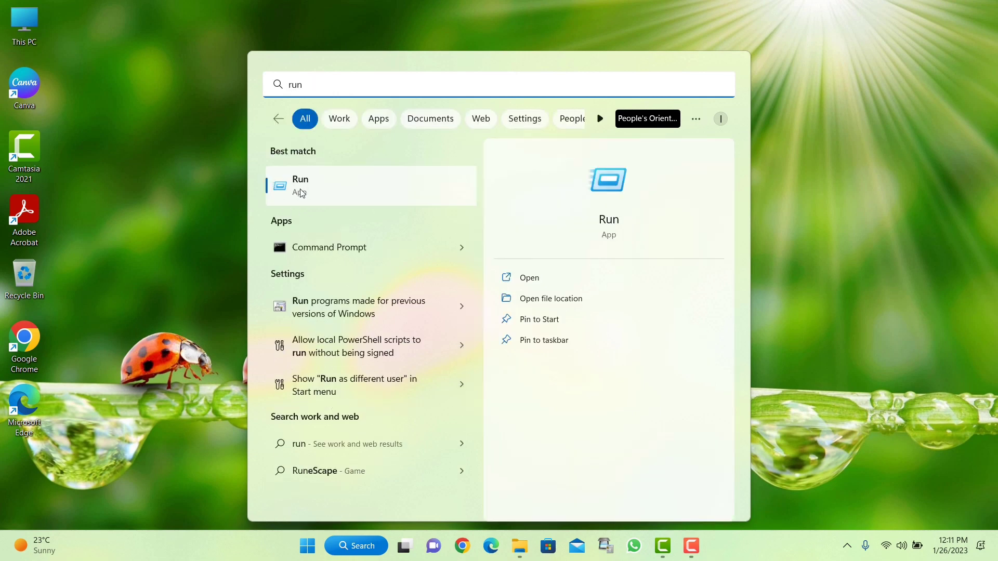
pyautogui.click(681, 34)
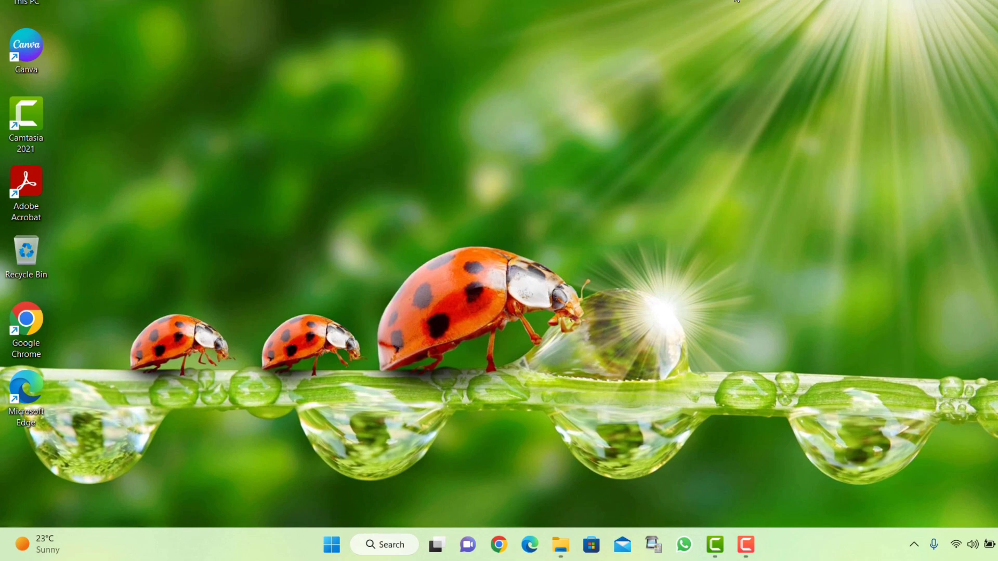
# Step: Launch gpedit.msc through Run, and enlarge the Local Group Policy Editor window and its console tree
pyautogui.press('super+r')
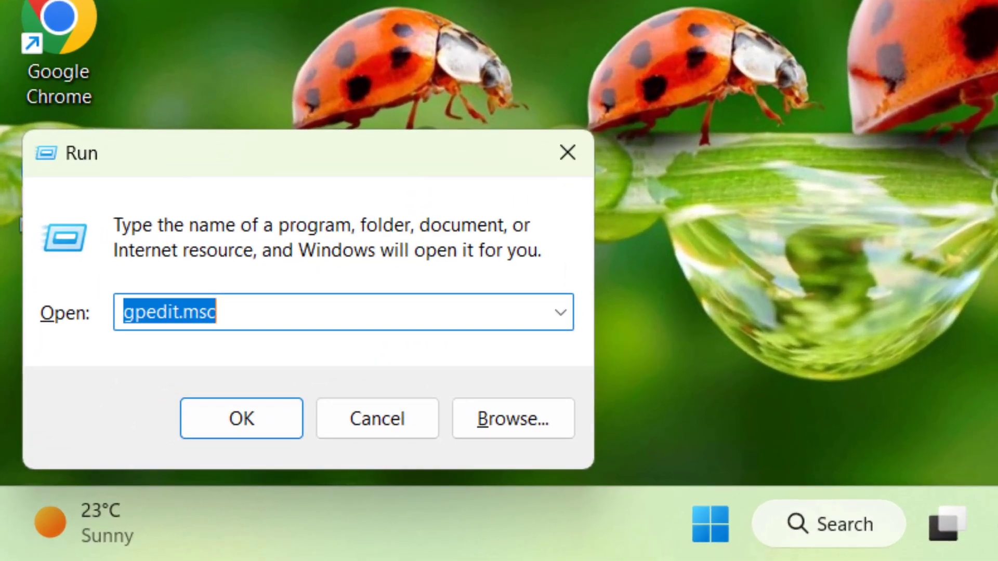
pyautogui.click(307, 316)
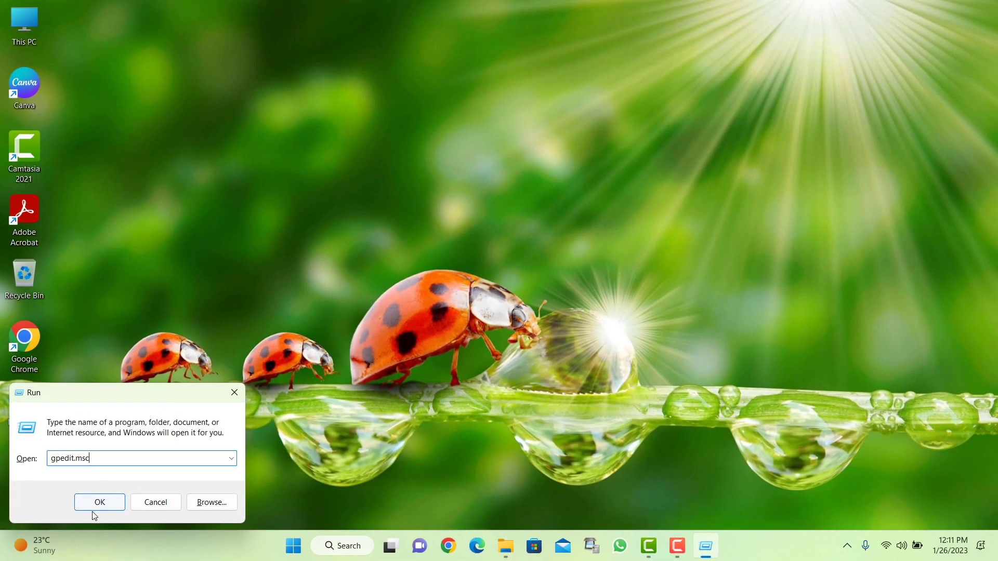
pyautogui.click(95, 501)
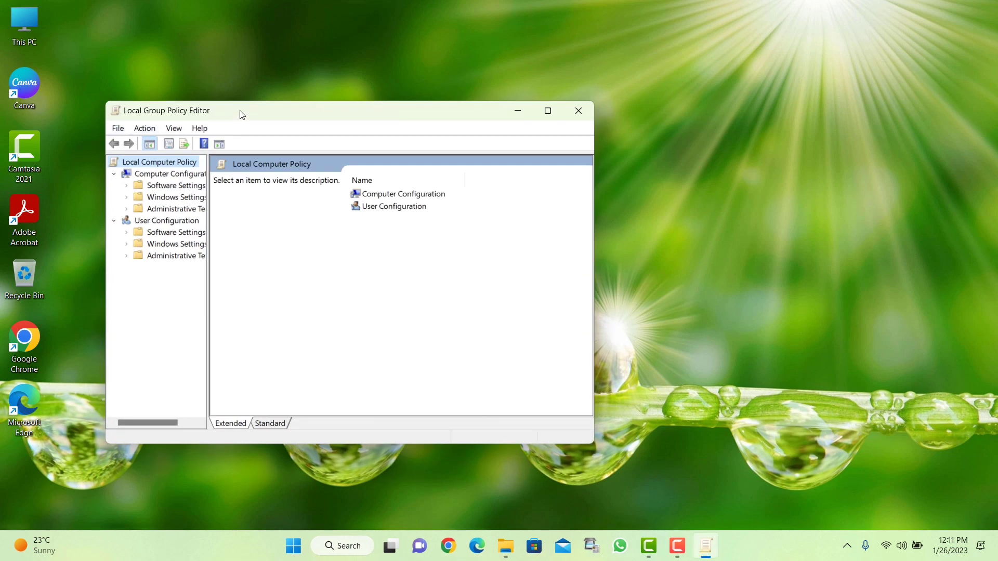
pyautogui.click(547, 111)
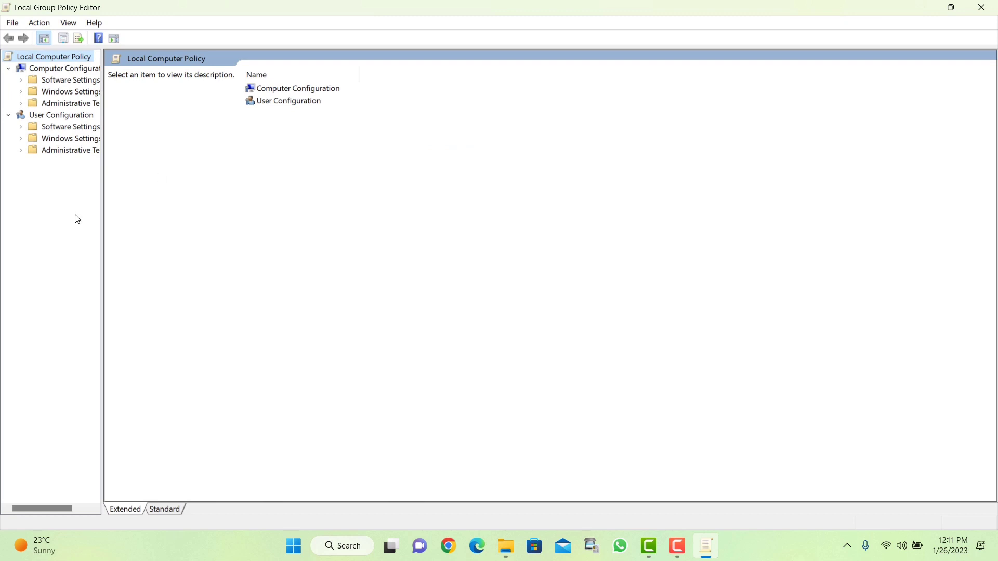
pyautogui.moveTo(102, 213); pyautogui.dragTo(197, 211)
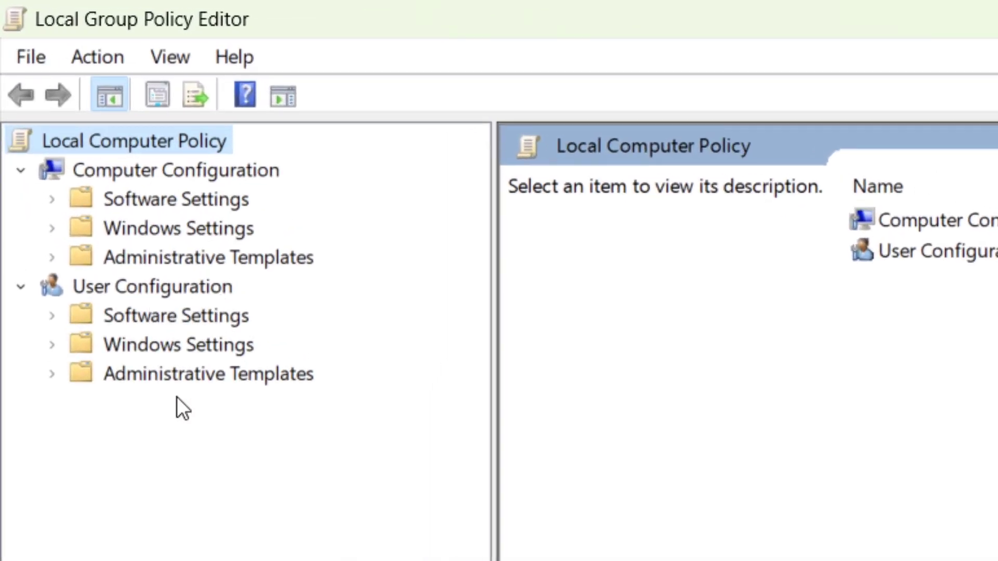
# Step: Open the Control Panel folder under User Configuration > Administrative Templates
pyautogui.click(274, 381)
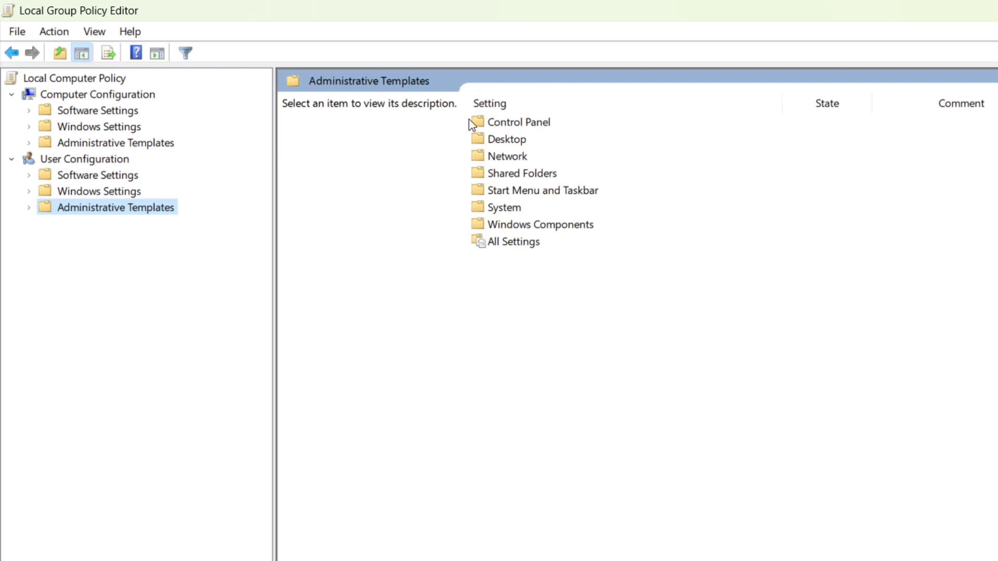
pyautogui.click(534, 126)
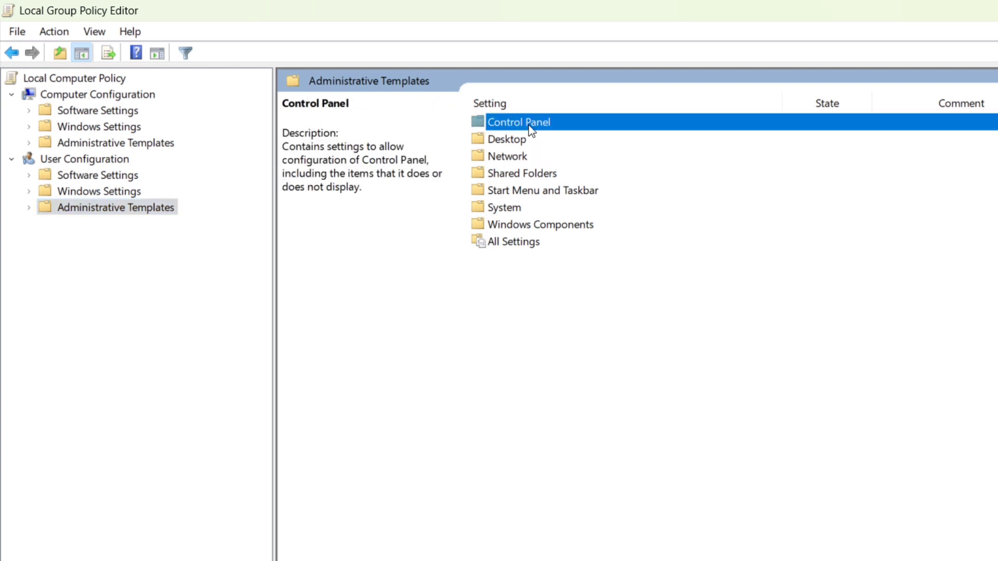
pyautogui.doubleClick(531, 130)
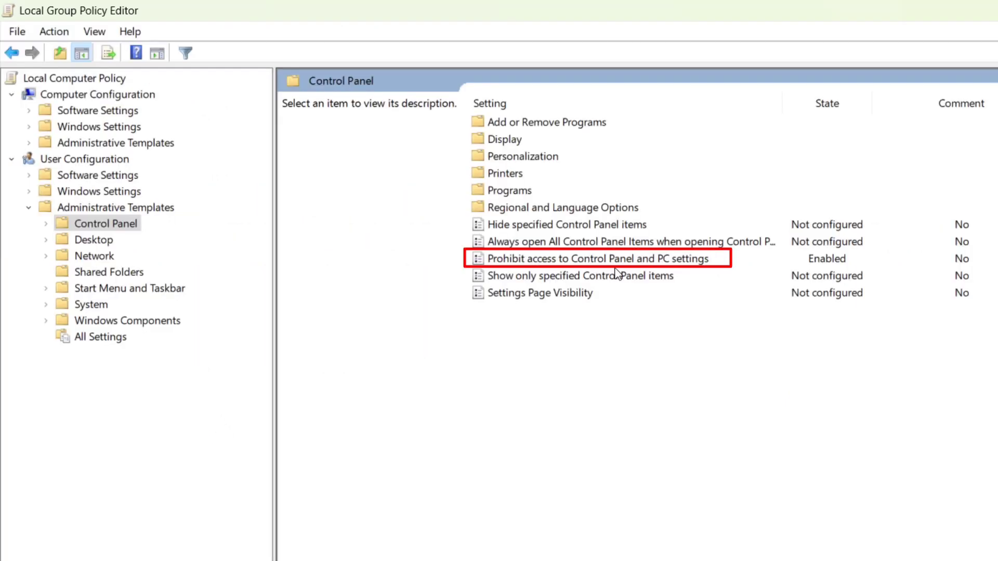
# Step: Set the "Prohibit access to Control Panel and PC settings" policy to Not Configured and apply it
pyautogui.doubleClick(692, 260)
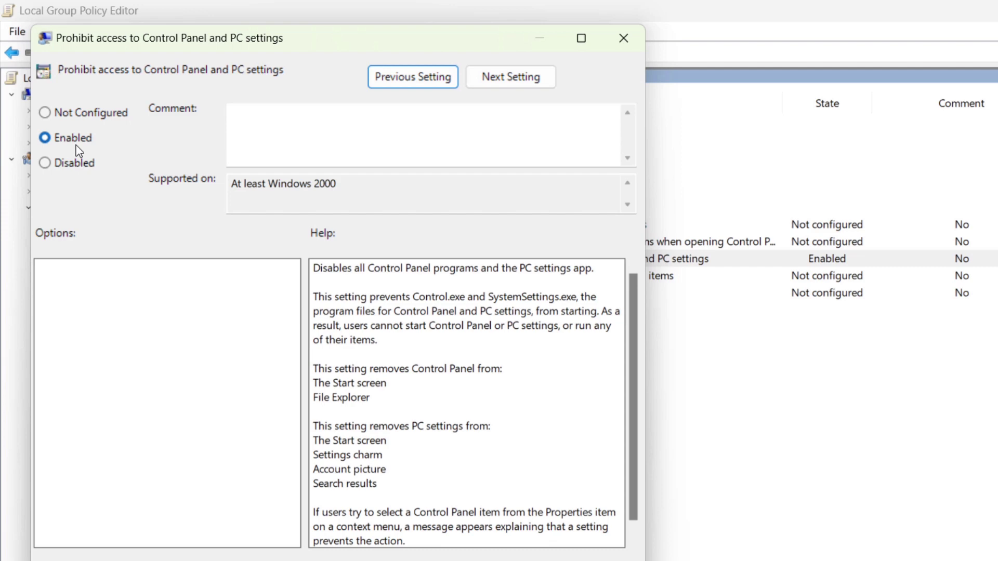
pyautogui.click(52, 115)
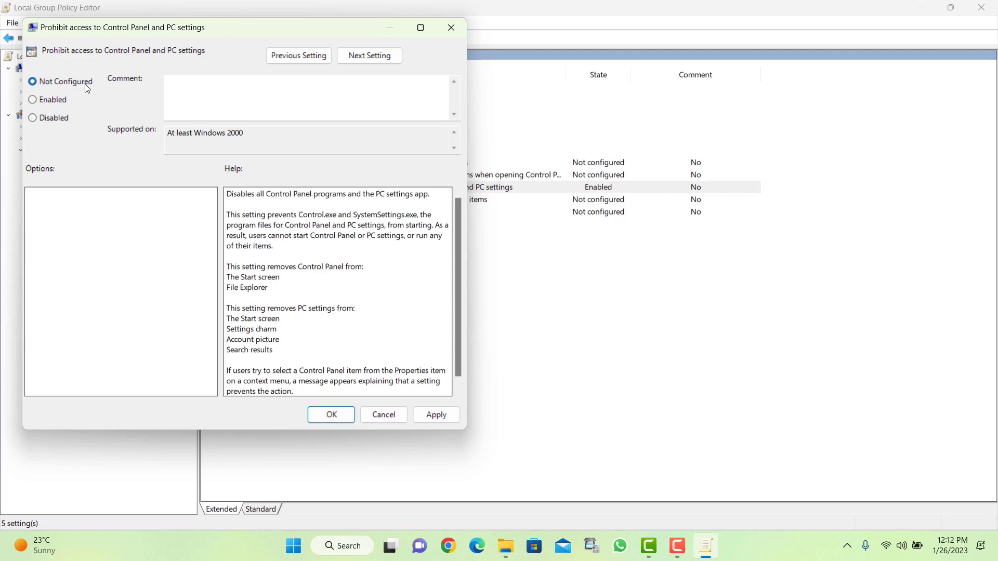
pyautogui.click(426, 415)
pyautogui.click(331, 414)
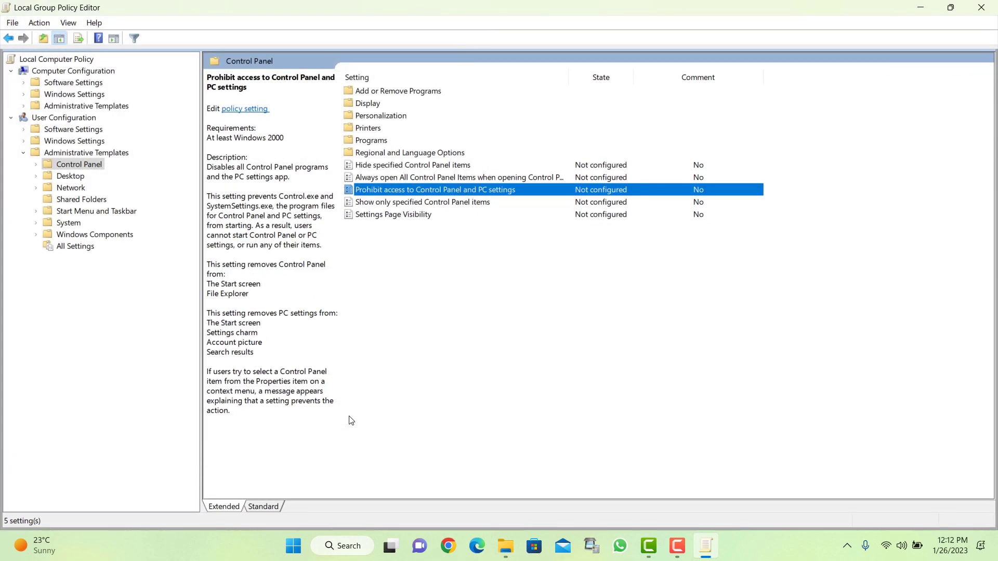
# Step: Open Control Panel from the recent Windows searches to check access, and close its window
pyautogui.click(343, 550)
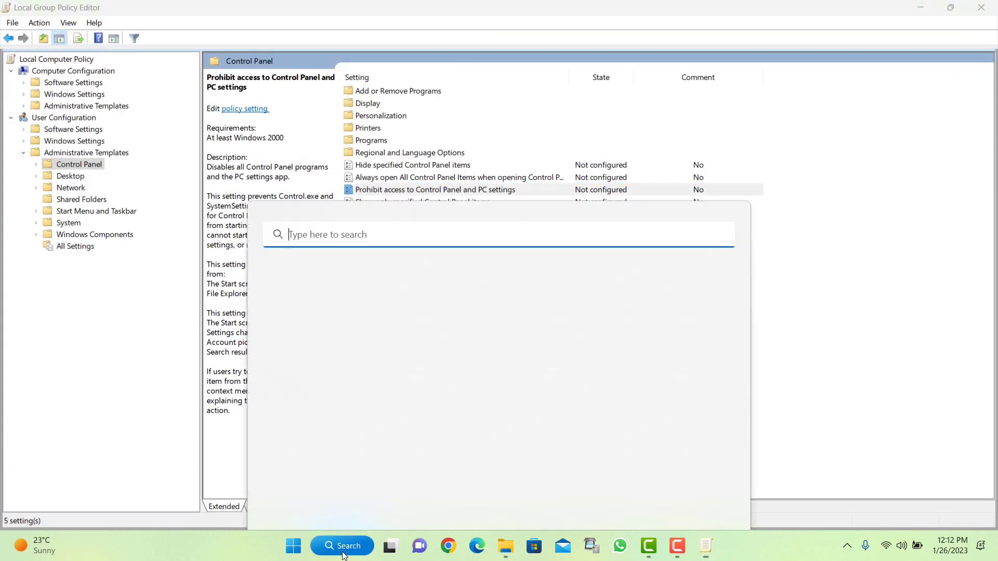
pyautogui.click(333, 158)
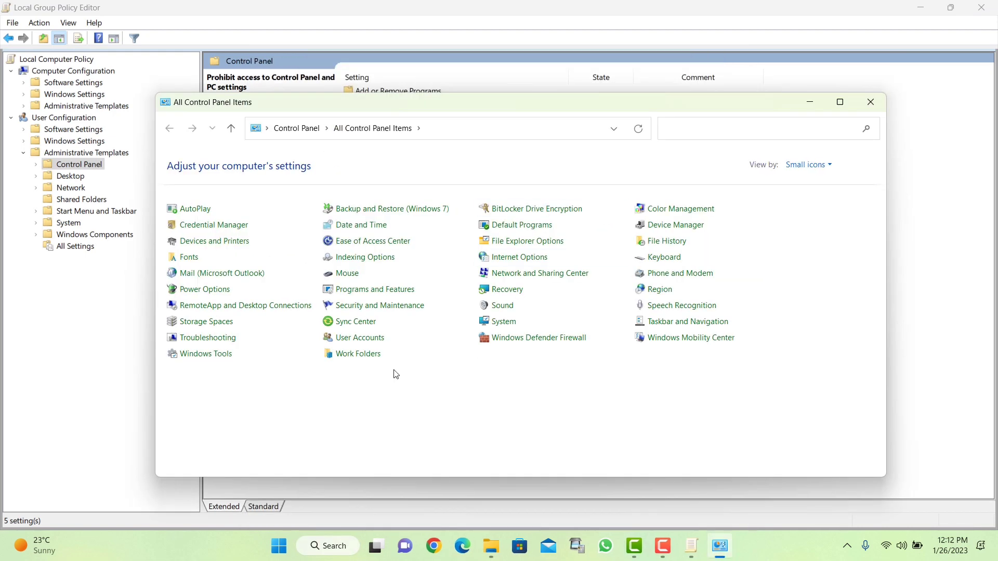
pyautogui.click(879, 108)
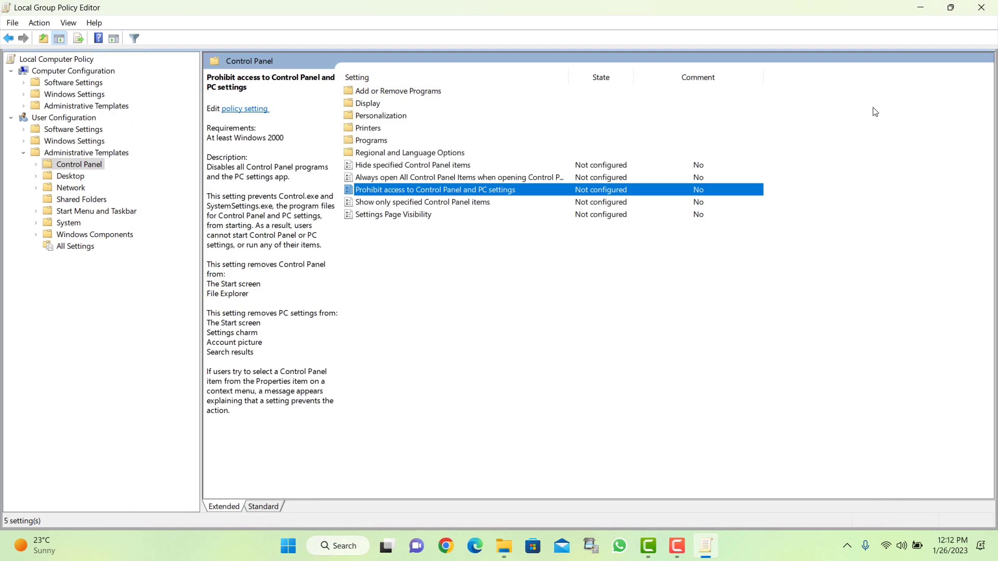
# Step: Set the "Prohibit access to Control Panel and PC settings" policy to Enabled and apply it
pyautogui.doubleClick(497, 195)
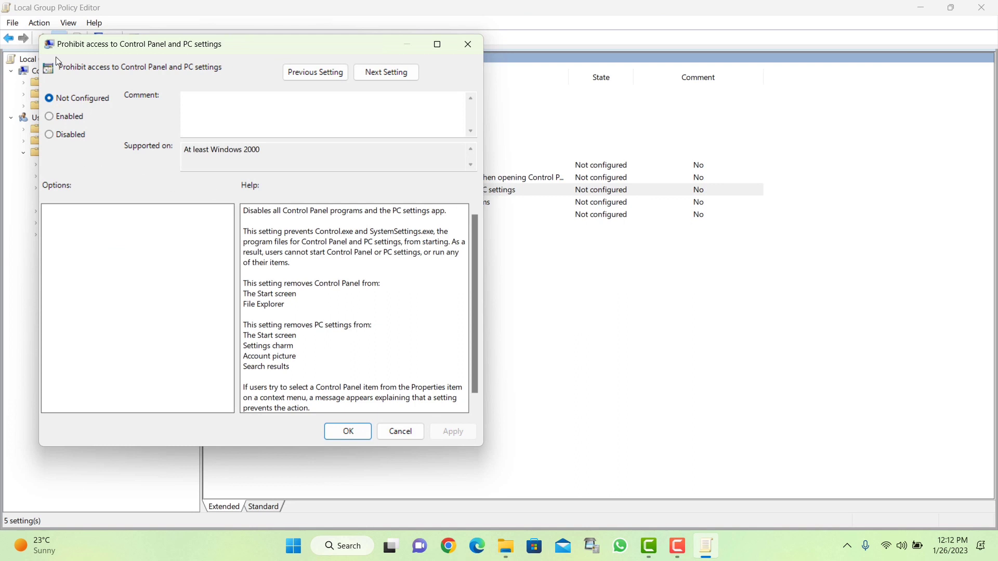
pyautogui.click(49, 122)
pyautogui.click(463, 436)
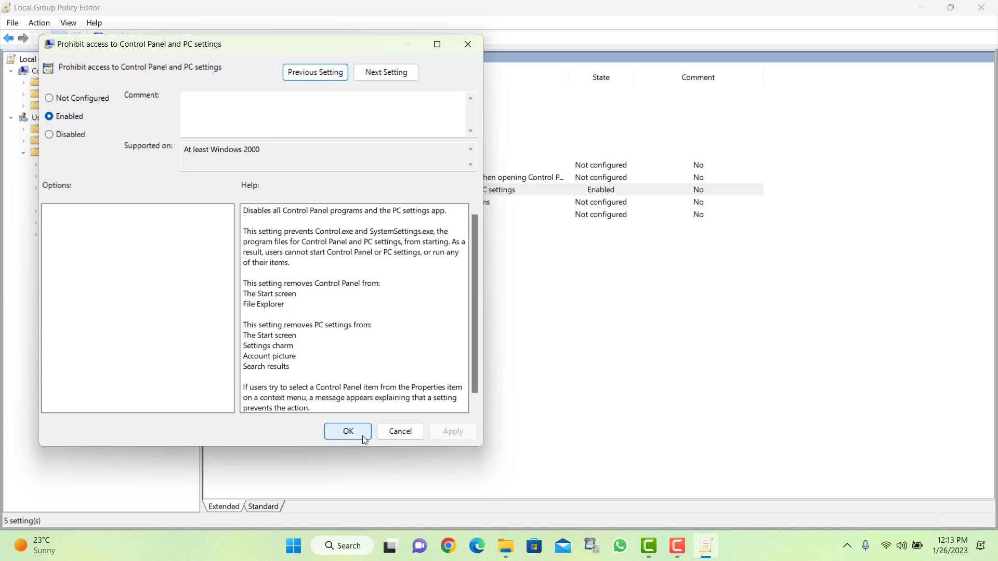
pyautogui.click(347, 433)
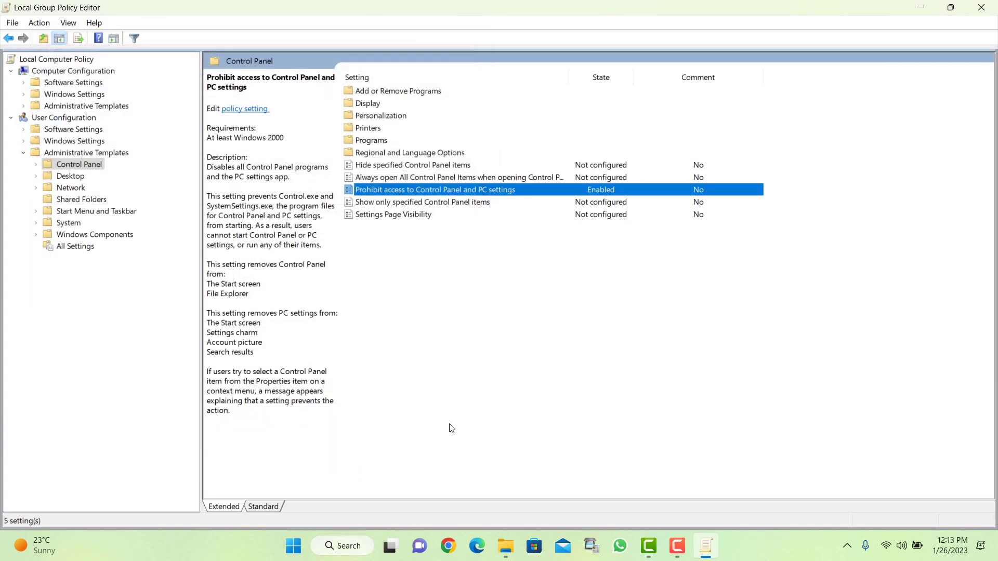
# Step: Test the Control Panel restriction by trying to open Control Panel from Windows search, and dismiss the message
pyautogui.click(352, 550)
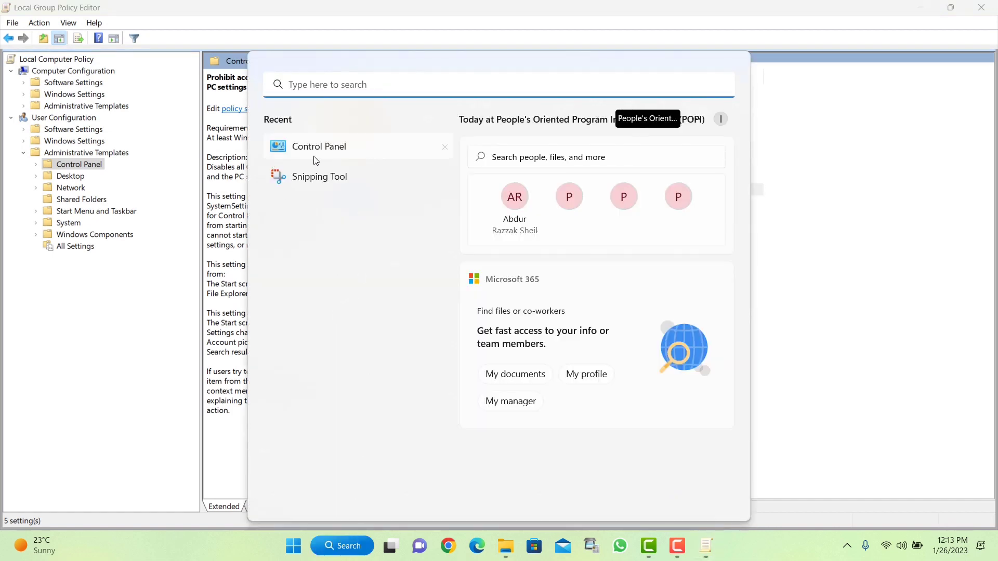
pyautogui.click(360, 152)
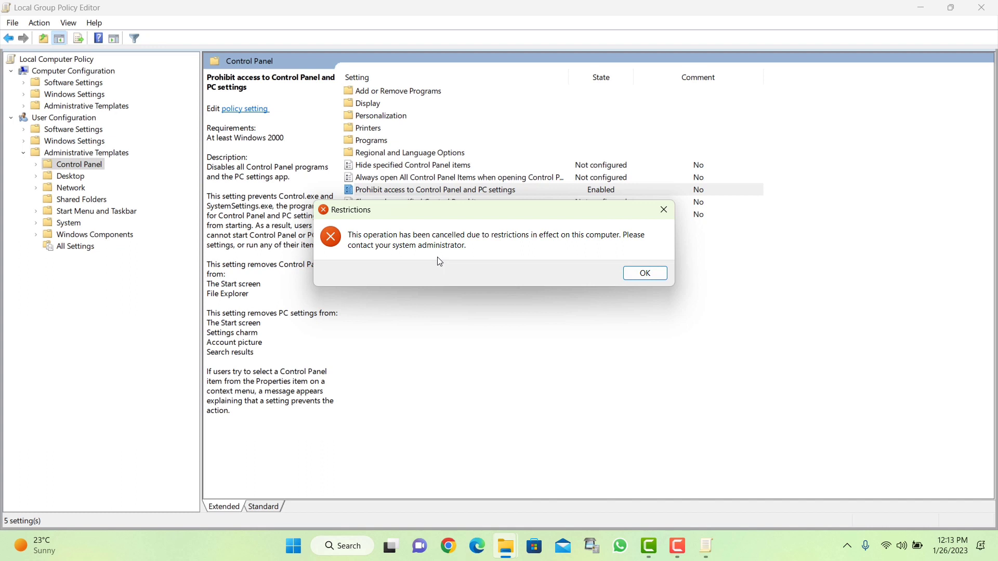
pyautogui.click(640, 273)
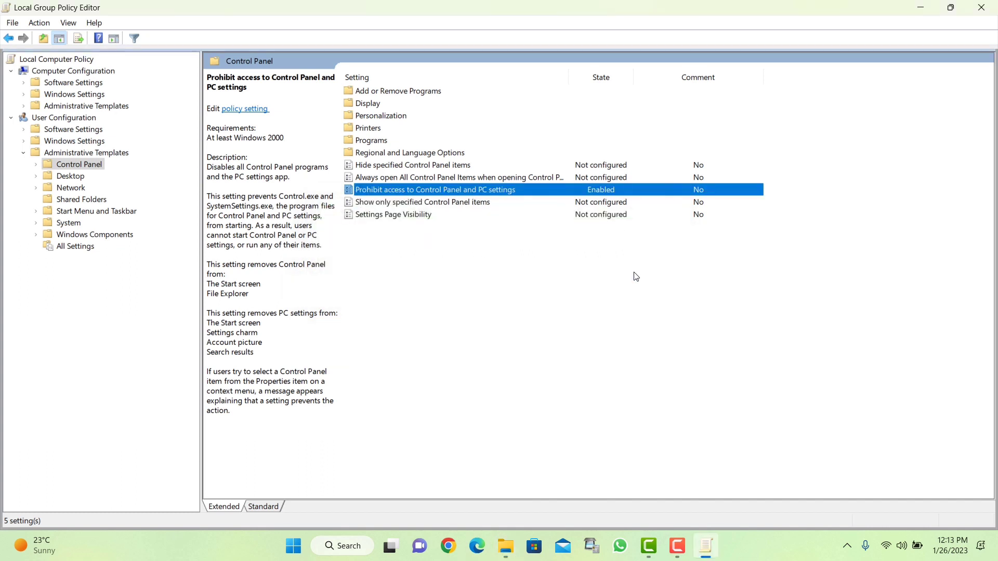